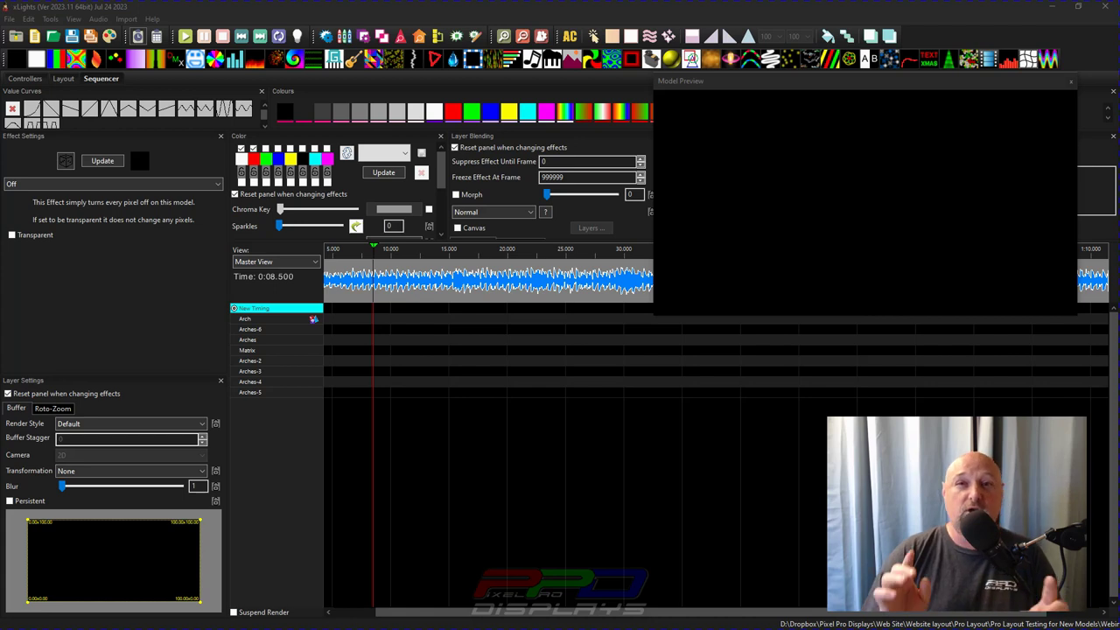
Select the song's waveform from about 4.9 s to 24 s.
{"action": "key", "text": "alt+Tab"}
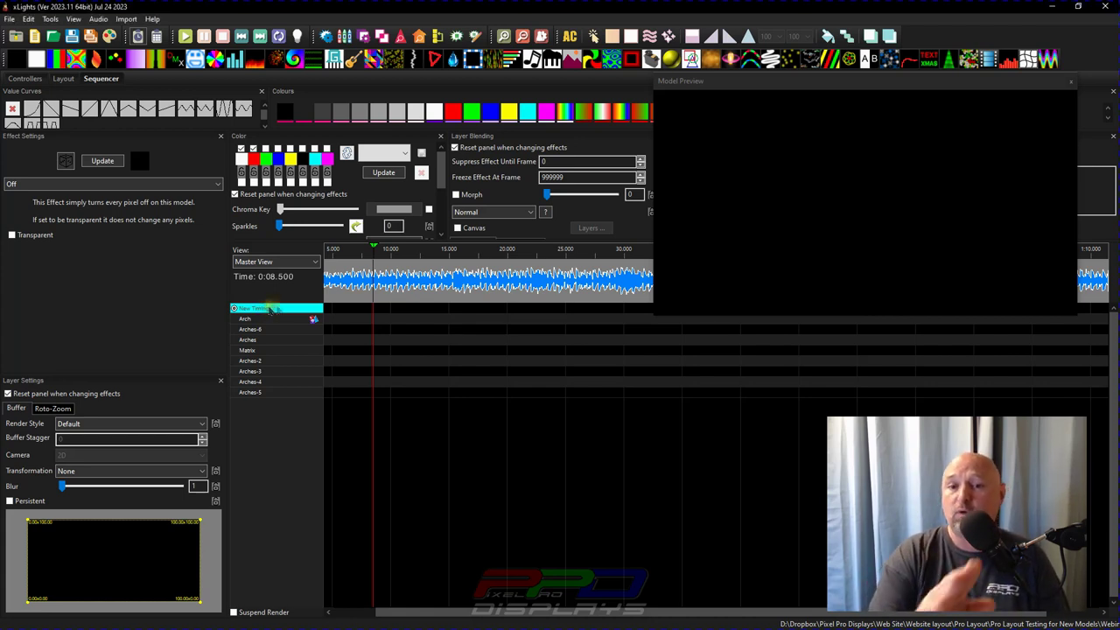
{"action": "mouse_move", "coordinate": [346, 281]}
{"action": "left_mouse_down"}
{"action": "mouse_move", "coordinate": [417, 296]}
{"action": "mouse_move", "coordinate": [604, 292]}
{"action": "mouse_move", "coordinate": [480, 294]}
{"action": "mouse_move", "coordinate": [561, 293]}
{"action": "left_mouse_up"}
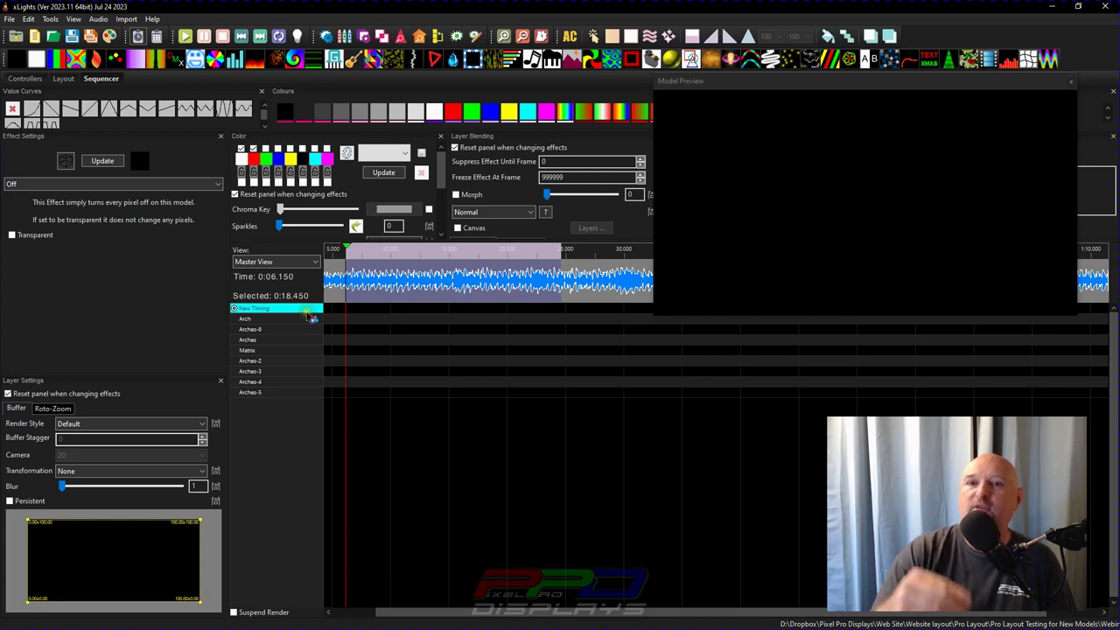
{"action": "left_click_drag", "start_coordinate": [331, 280], "coordinate": [554, 296]}
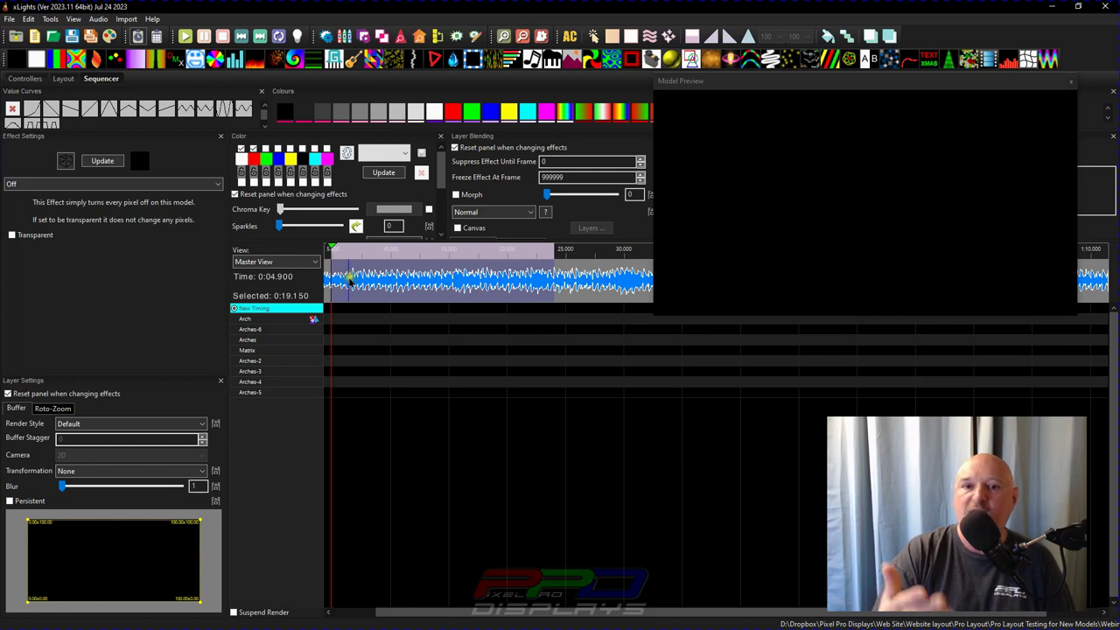
Add a timing track named Beats generated by the Bar and Beat Tracker: Beats option.
{"action": "right_click", "coordinate": [287, 308]}
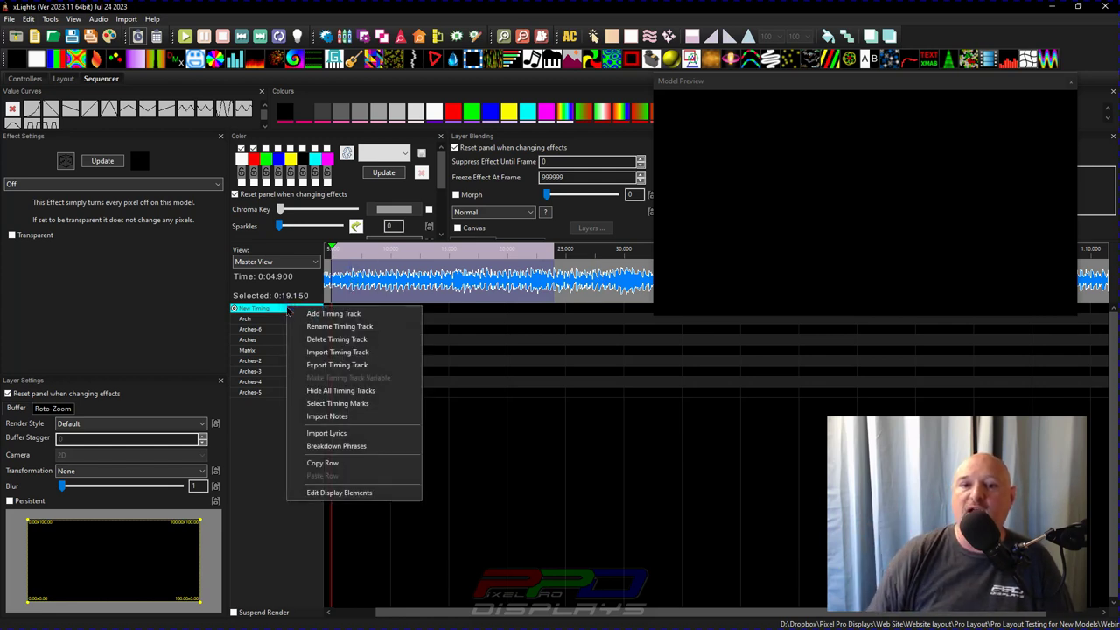
{"action": "left_click", "coordinate": [333, 313]}
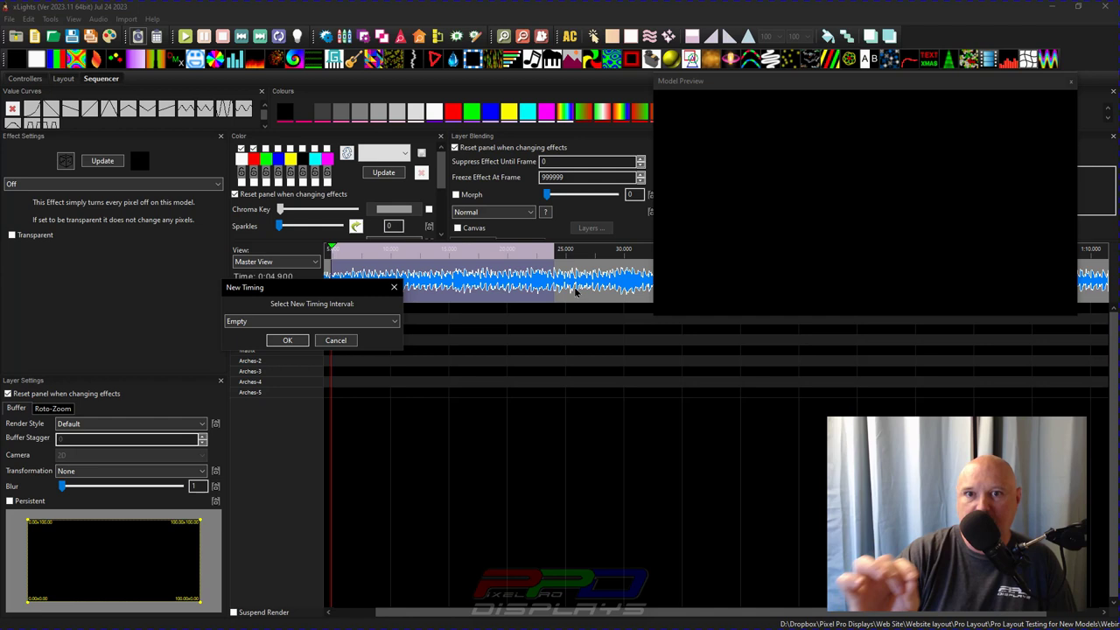
{"action": "left_click", "coordinate": [359, 321]}
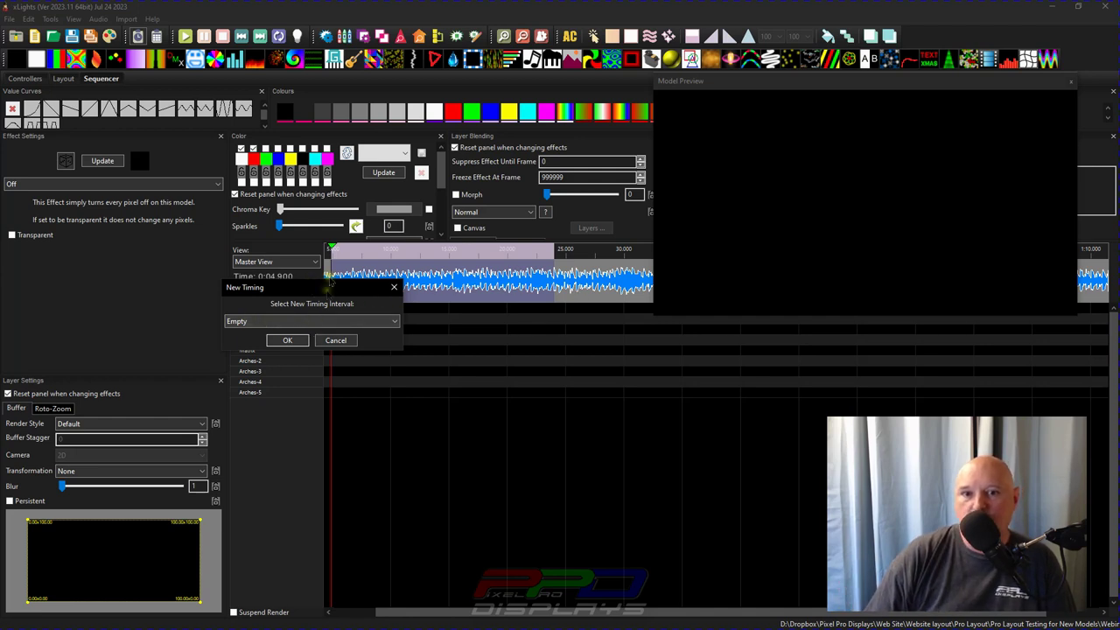
{"action": "left_click", "coordinate": [333, 322]}
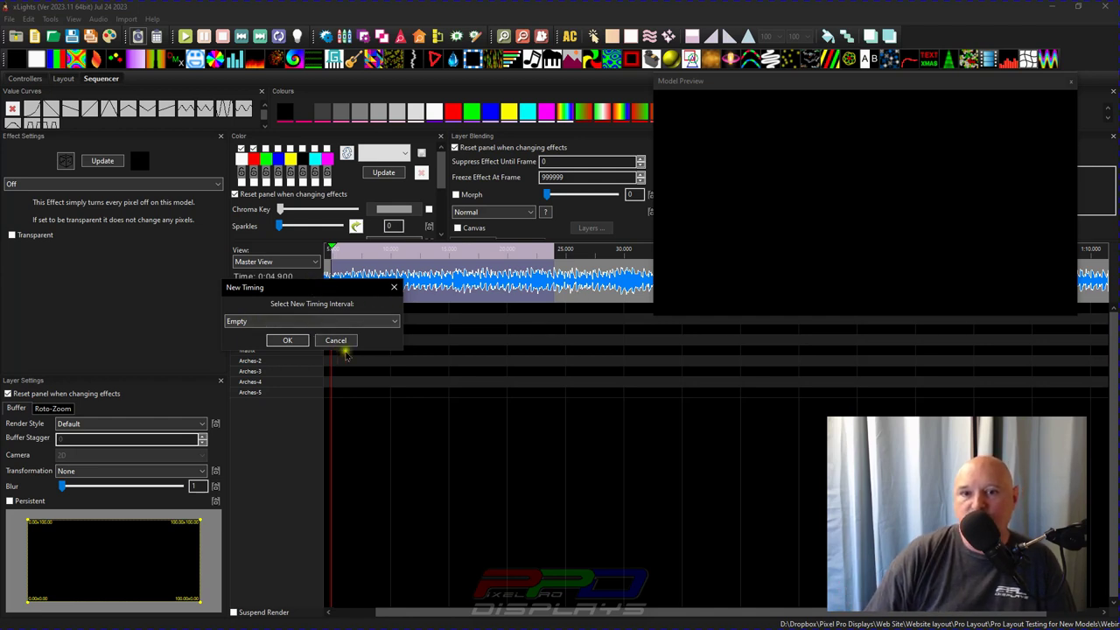
{"action": "left_click", "coordinate": [396, 323]}
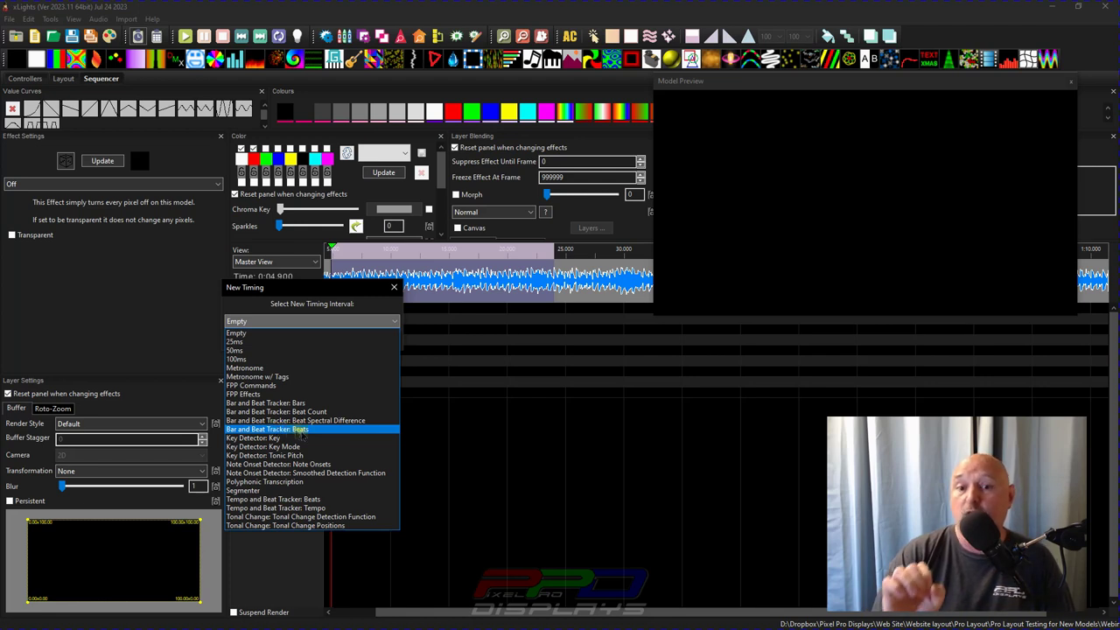
{"action": "left_click", "coordinate": [338, 430]}
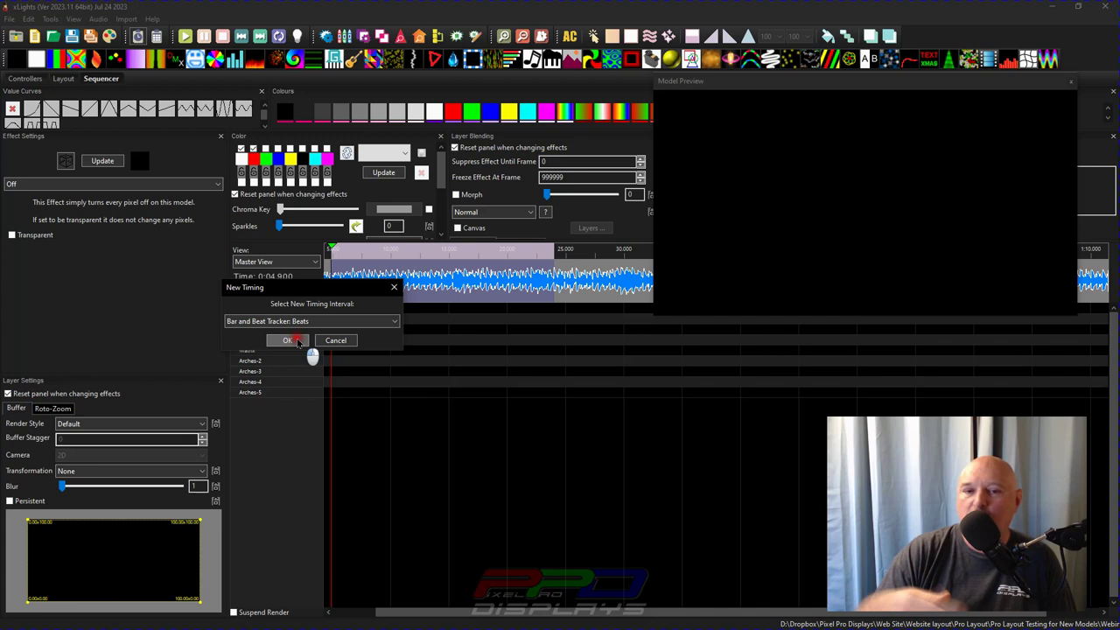
{"action": "left_click", "coordinate": [296, 342]}
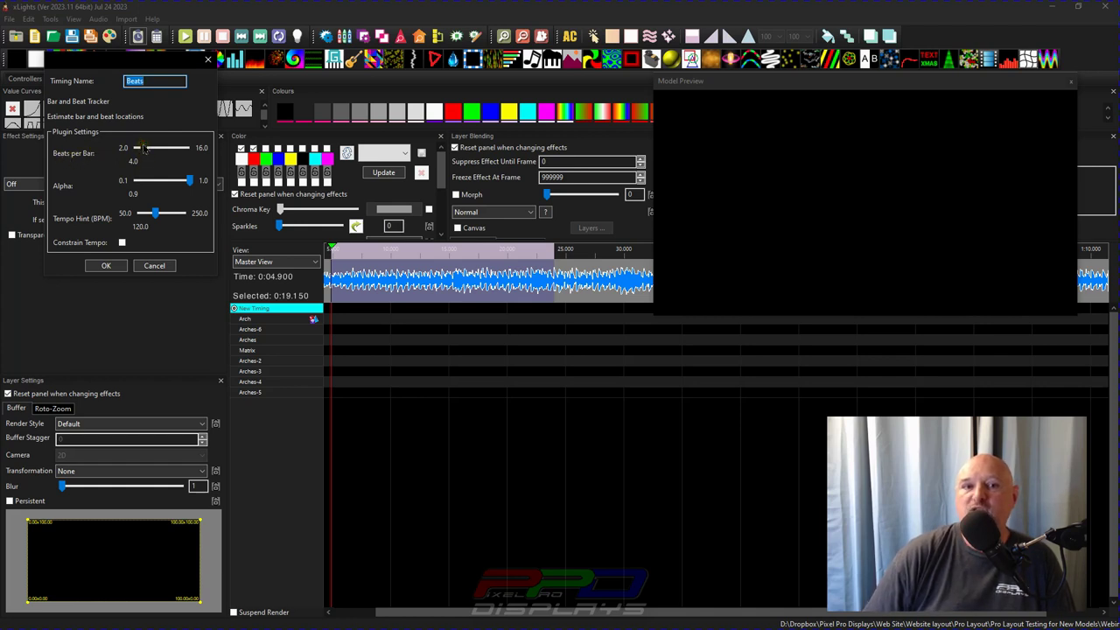
{"action": "left_click", "coordinate": [102, 264]}
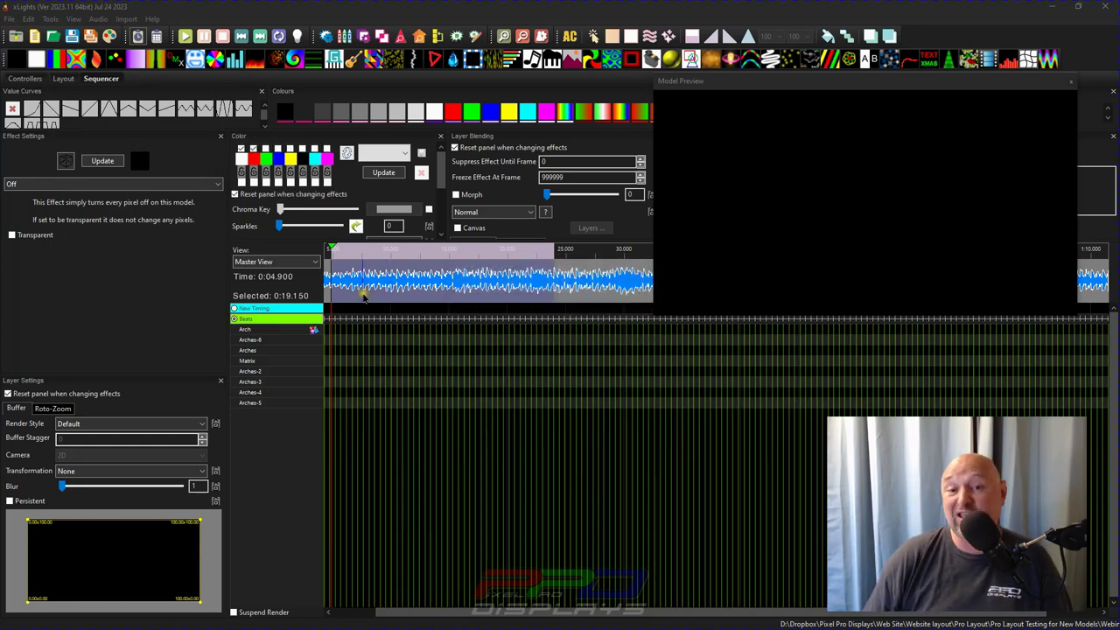
Play the song from about 7.6 s and zoom into the Beats track marks.
{"action": "left_click", "coordinate": [362, 291]}
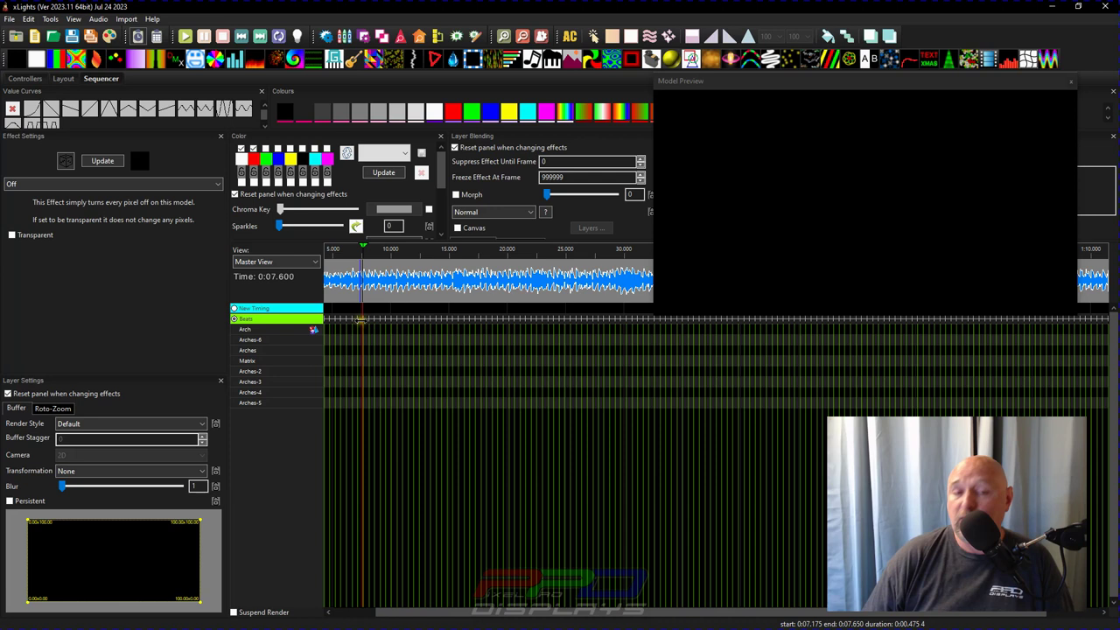
{"action": "key", "text": "space"}
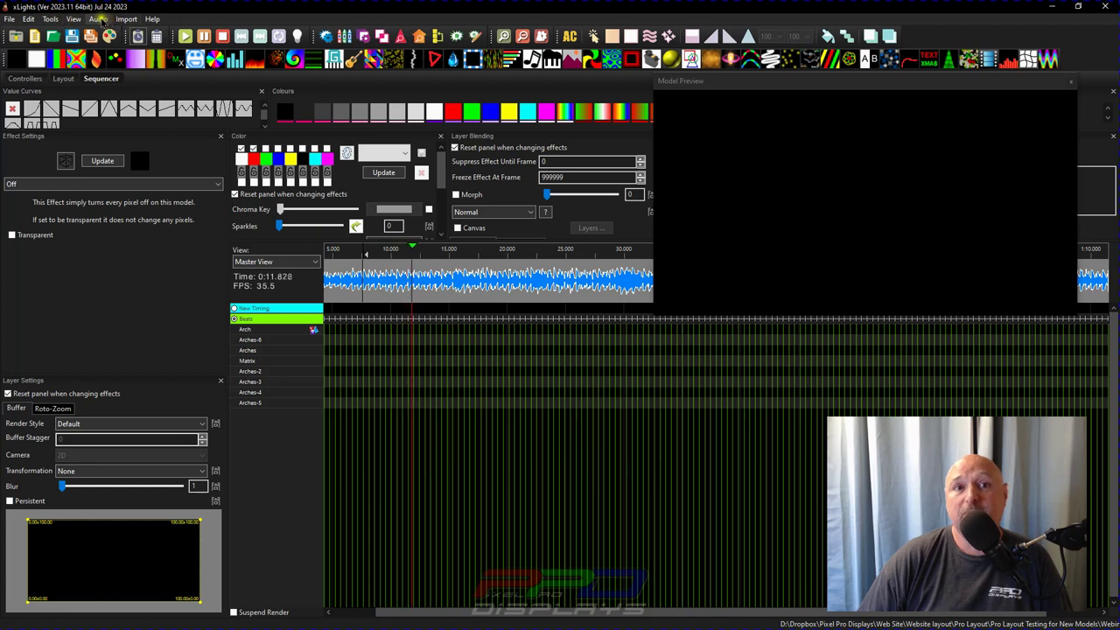
{"action": "key", "text": "space"}
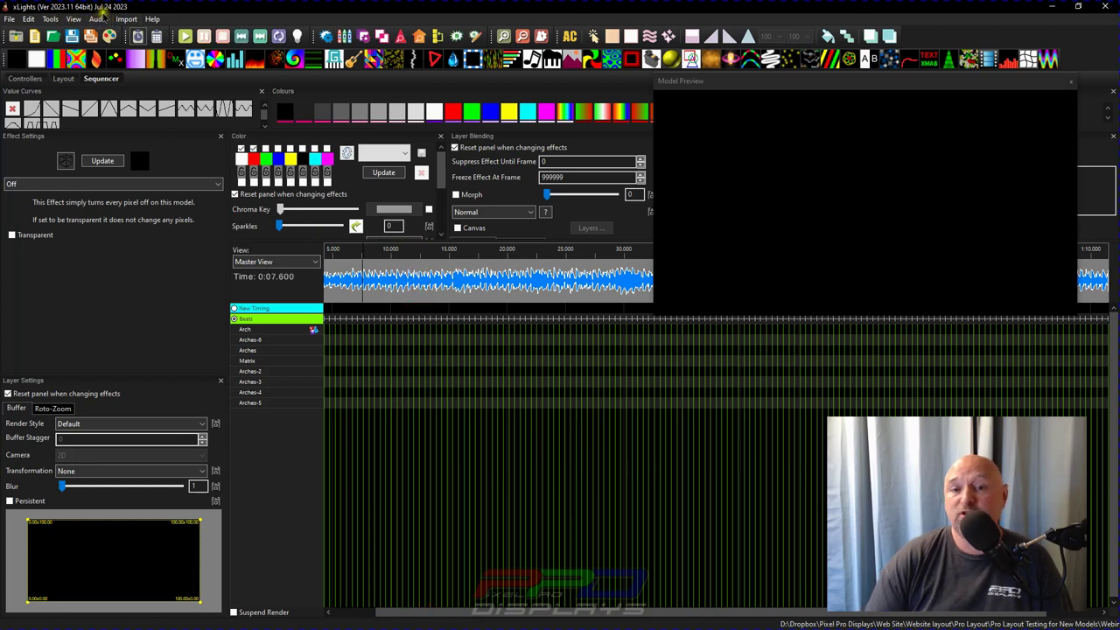
{"action": "scroll", "coordinate": [418, 294], "scroll_direction": "up", "scroll_amount": 4}
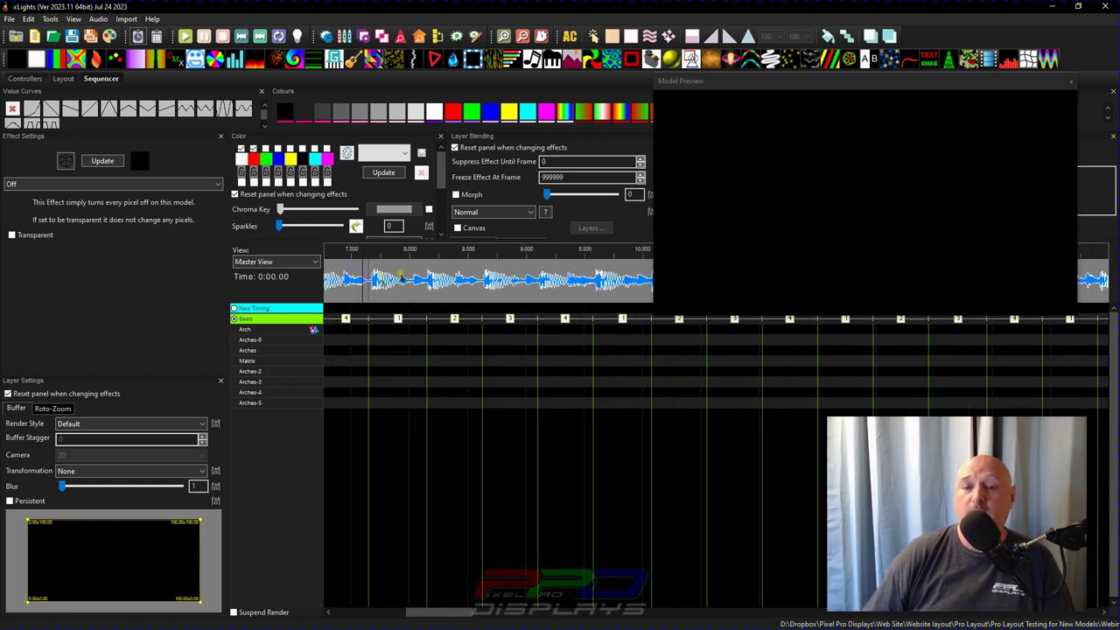
{"action": "scroll", "coordinate": [422, 302], "scroll_direction": "up", "scroll_amount": 1}
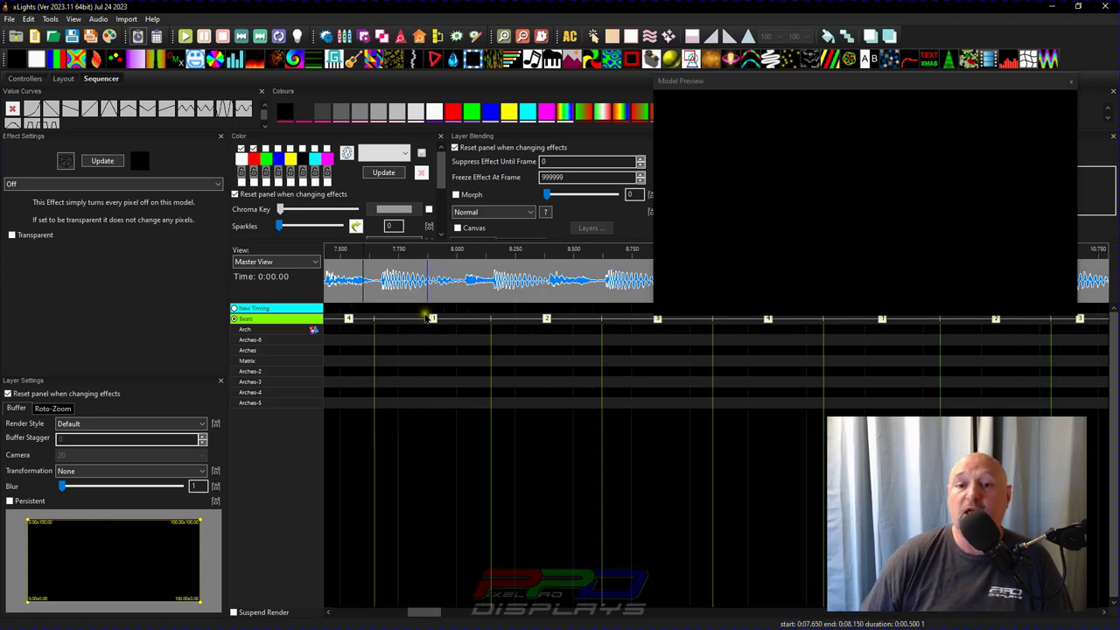
Select beat mark 1, zoom out, and replay the opening seconds to verify the beat numbering.
{"action": "left_click", "coordinate": [432, 320]}
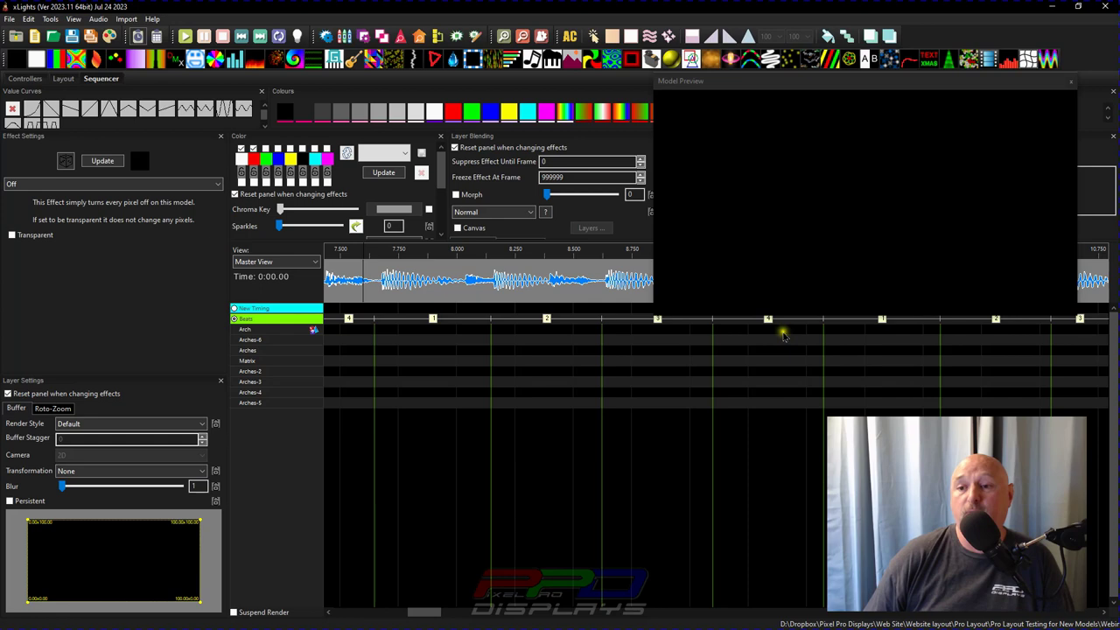
{"action": "left_click", "coordinate": [467, 280]}
{"action": "scroll", "coordinate": [438, 289], "scroll_direction": "down", "scroll_amount": 2}
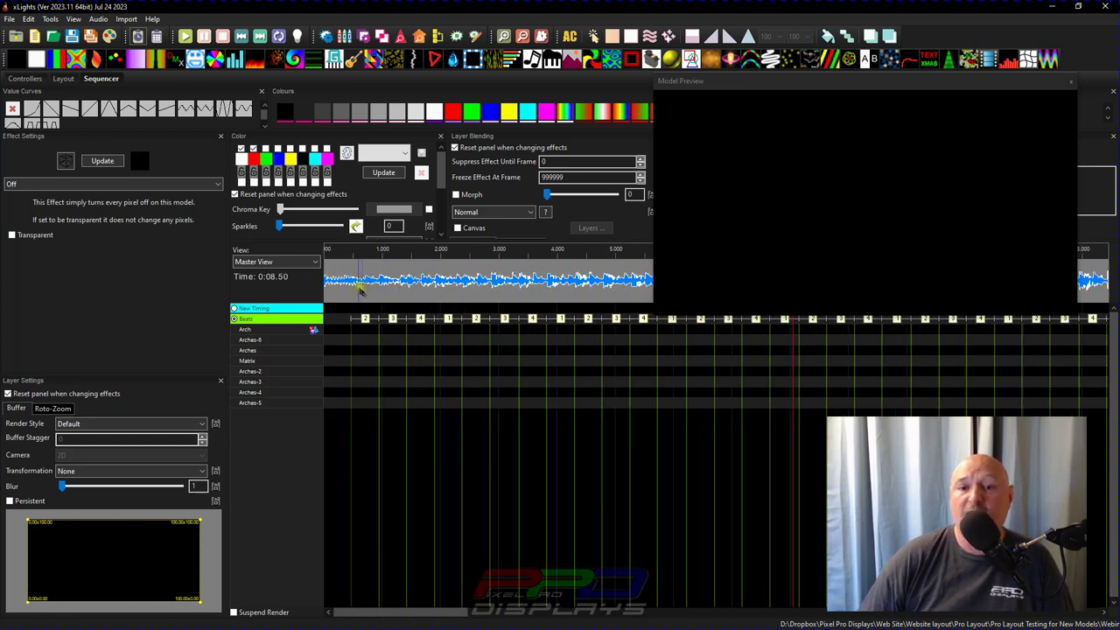
{"action": "left_click", "coordinate": [354, 284]}
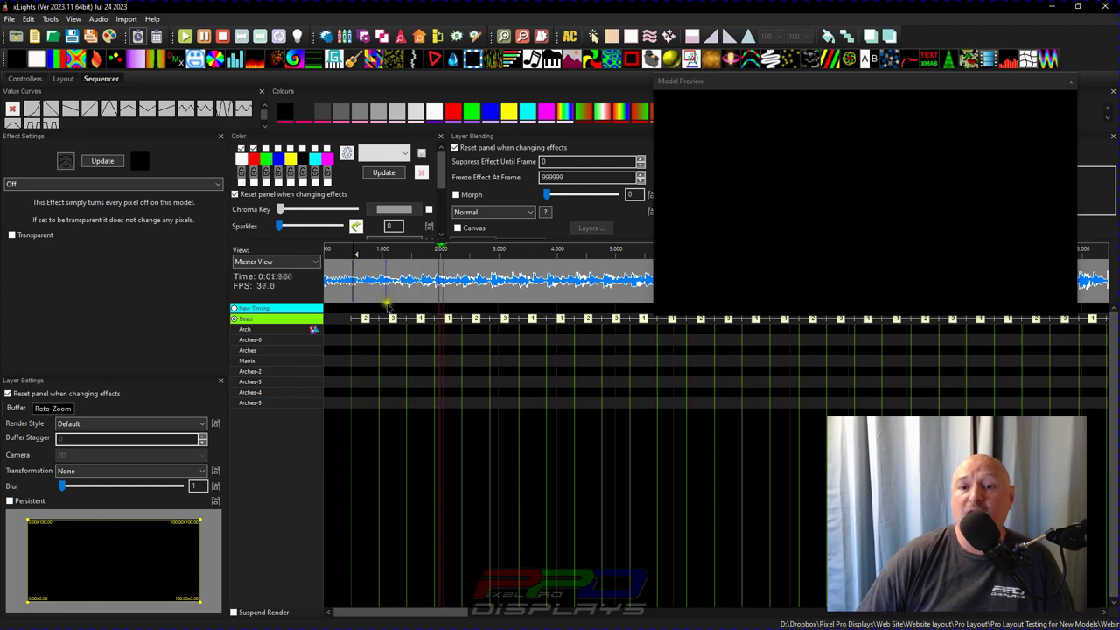
{"action": "key", "text": "space"}
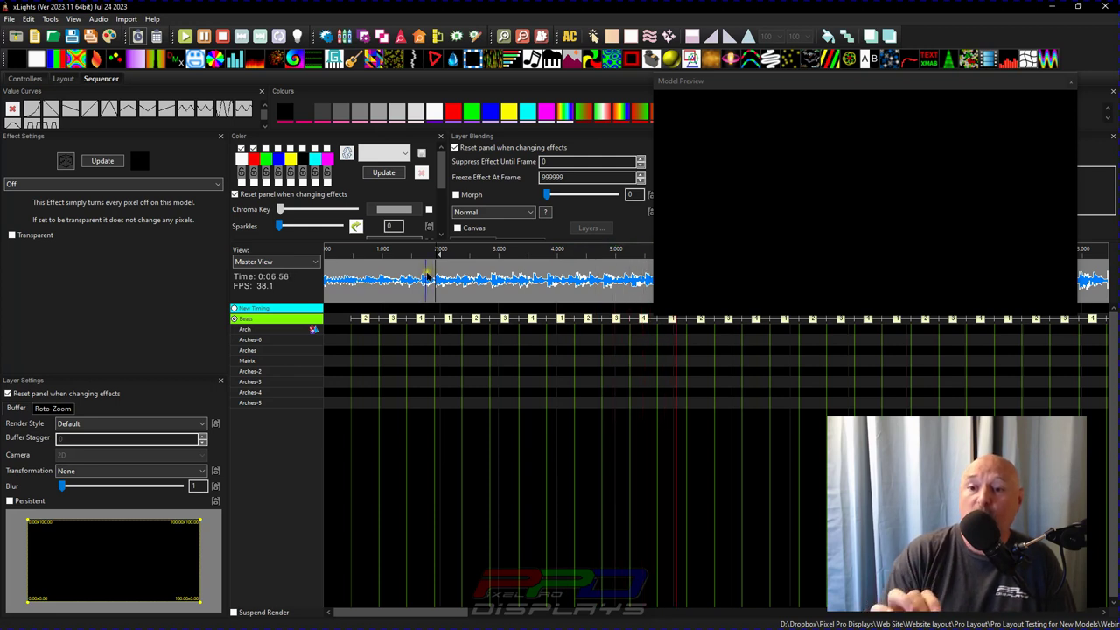
{"action": "key", "text": "space"}
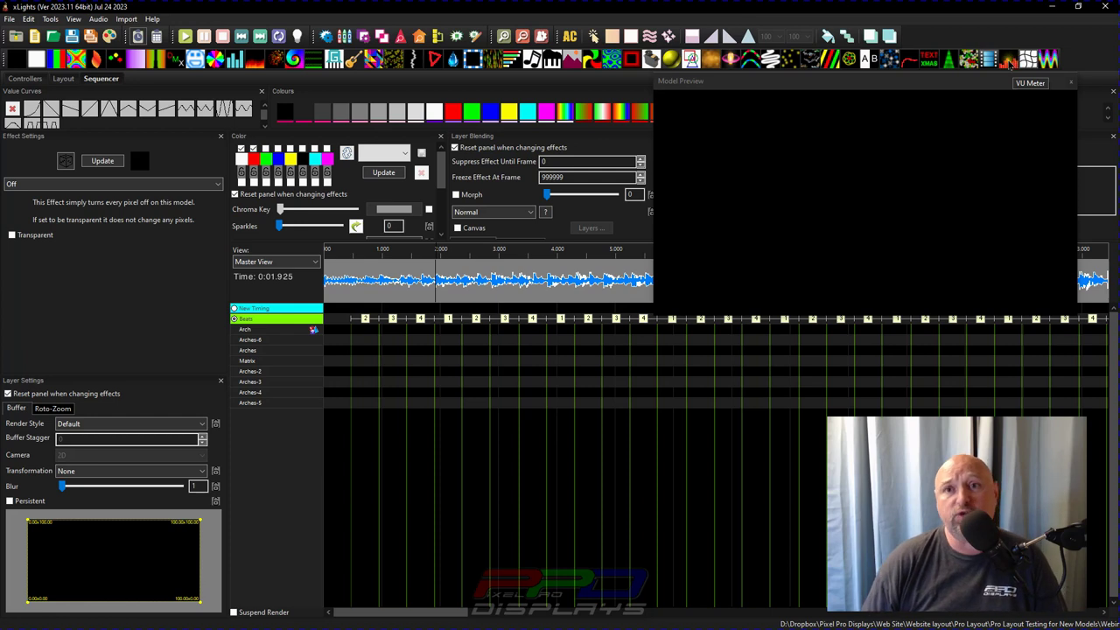
Place a VU Meter on the Arch row as a Timing Event Pulse driven by the Beats track.
{"action": "left_click_drag", "start_coordinate": [1008, 61], "coordinate": [995, 336]}
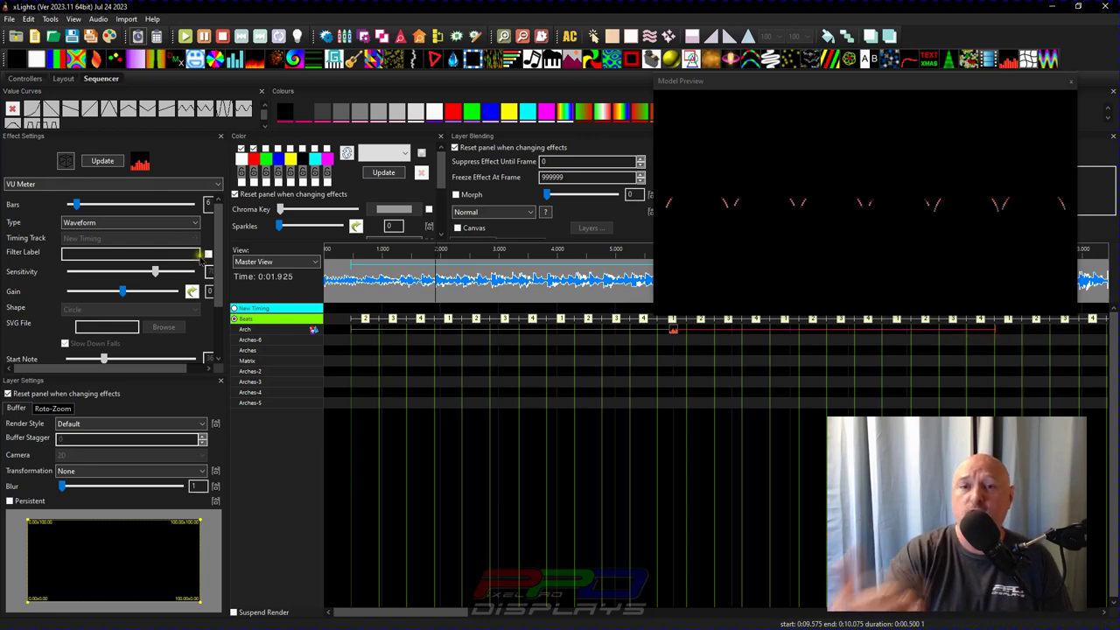
{"action": "left_click", "coordinate": [110, 224]}
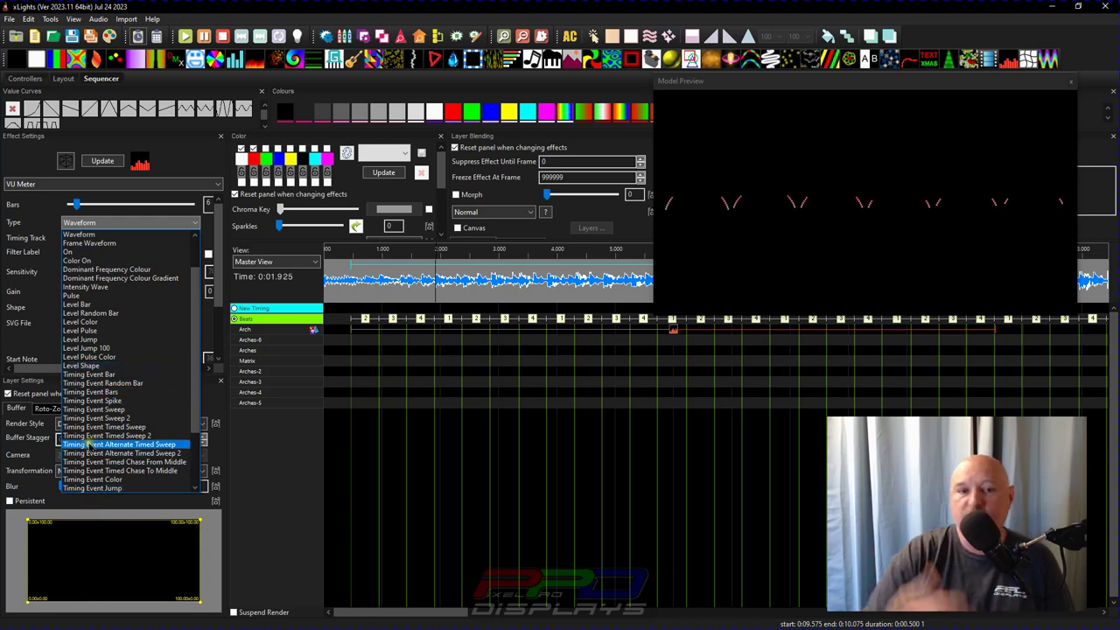
{"action": "scroll", "coordinate": [90, 446], "scroll_direction": "down", "scroll_amount": 1}
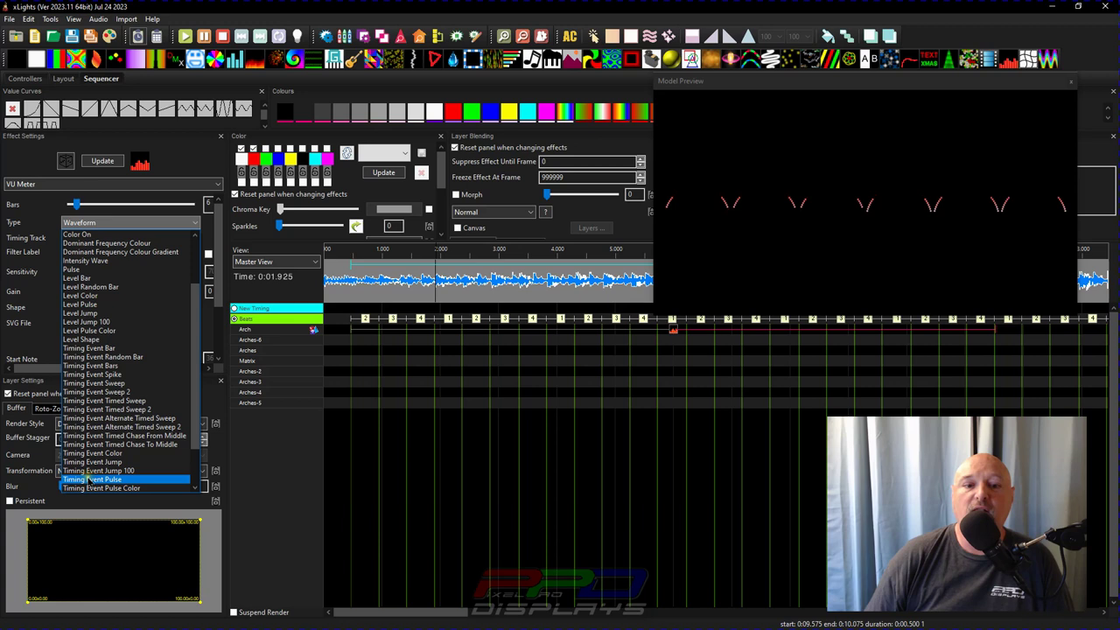
{"action": "left_click", "coordinate": [90, 479]}
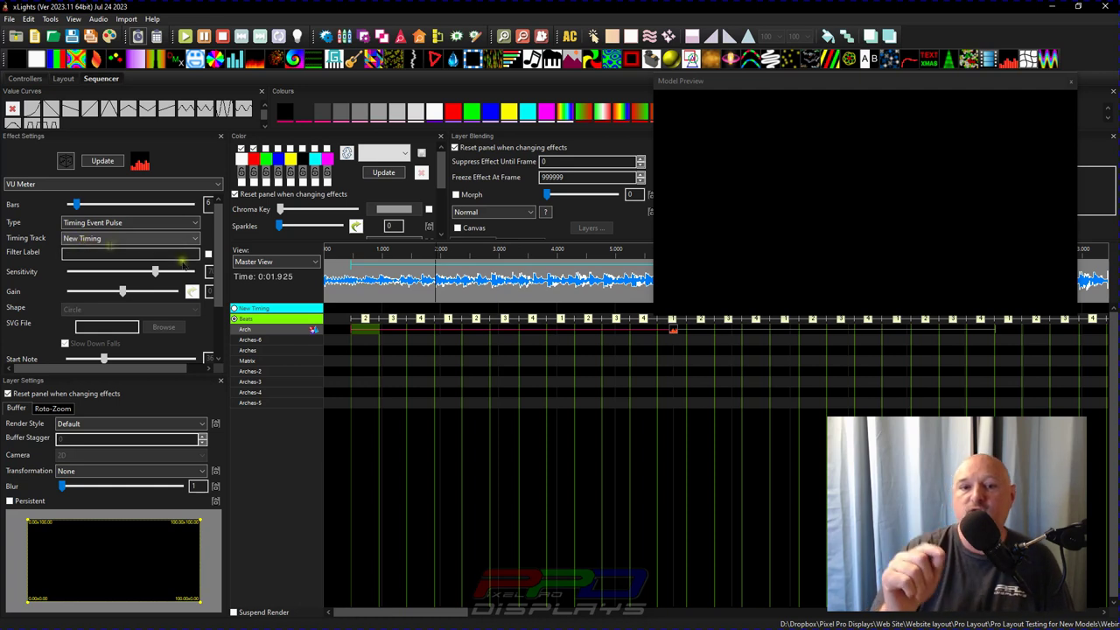
{"action": "left_click", "coordinate": [131, 238]}
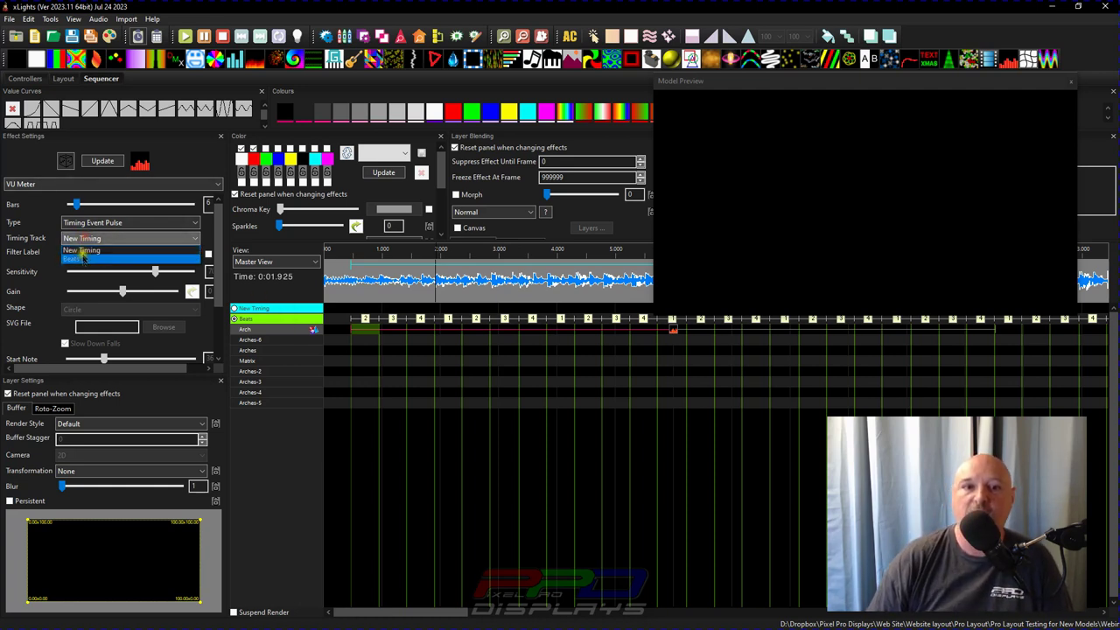
{"action": "left_click", "coordinate": [83, 256]}
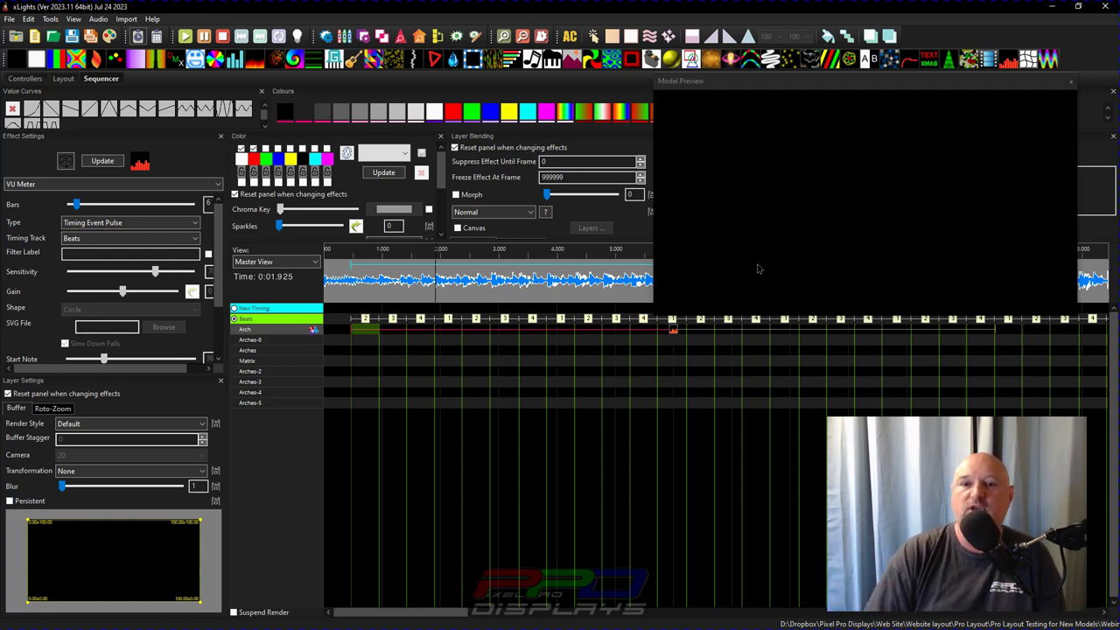
Preview the pulses with playback, then reselect the Arch VU Meter effect.
{"action": "left_click", "coordinate": [359, 278]}
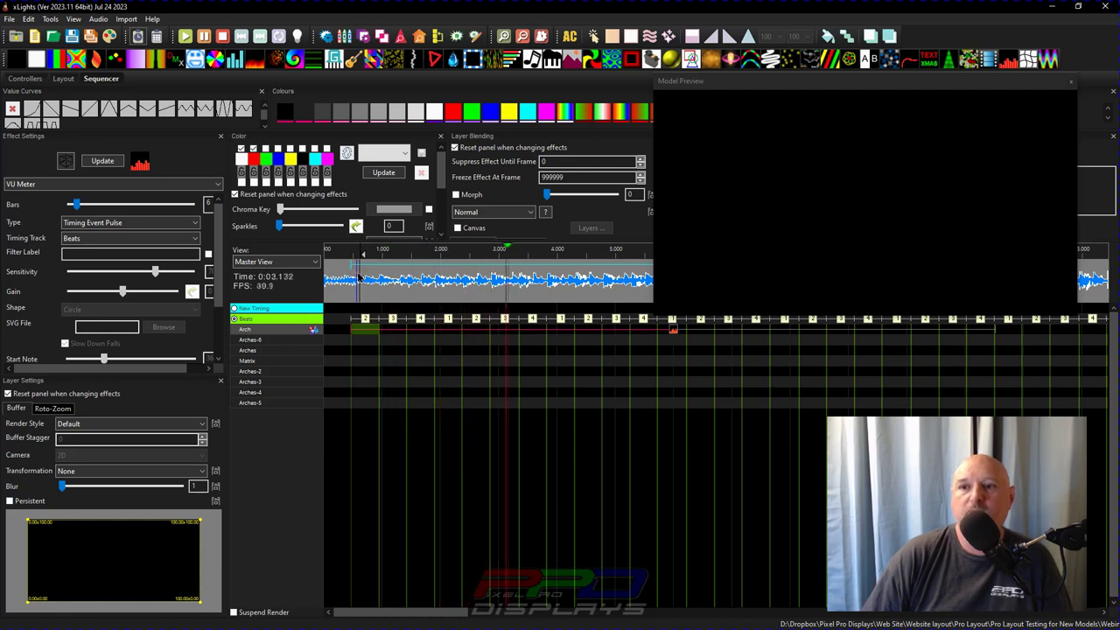
{"action": "left_click", "coordinate": [359, 279]}
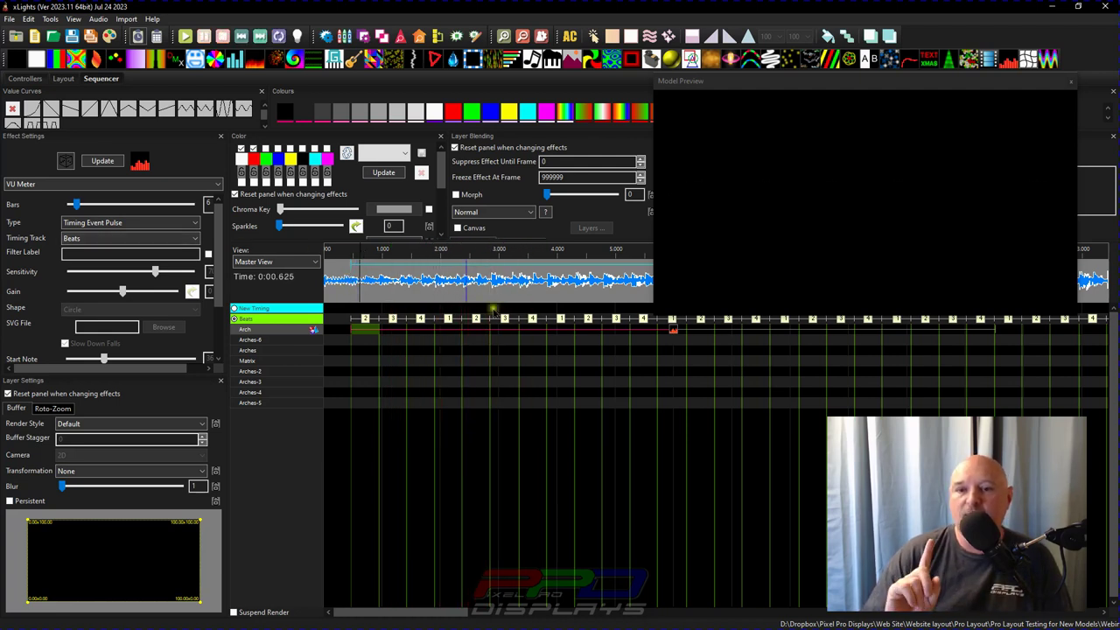
{"action": "left_click", "coordinate": [672, 329]}
{"action": "left_click", "coordinate": [671, 319]}
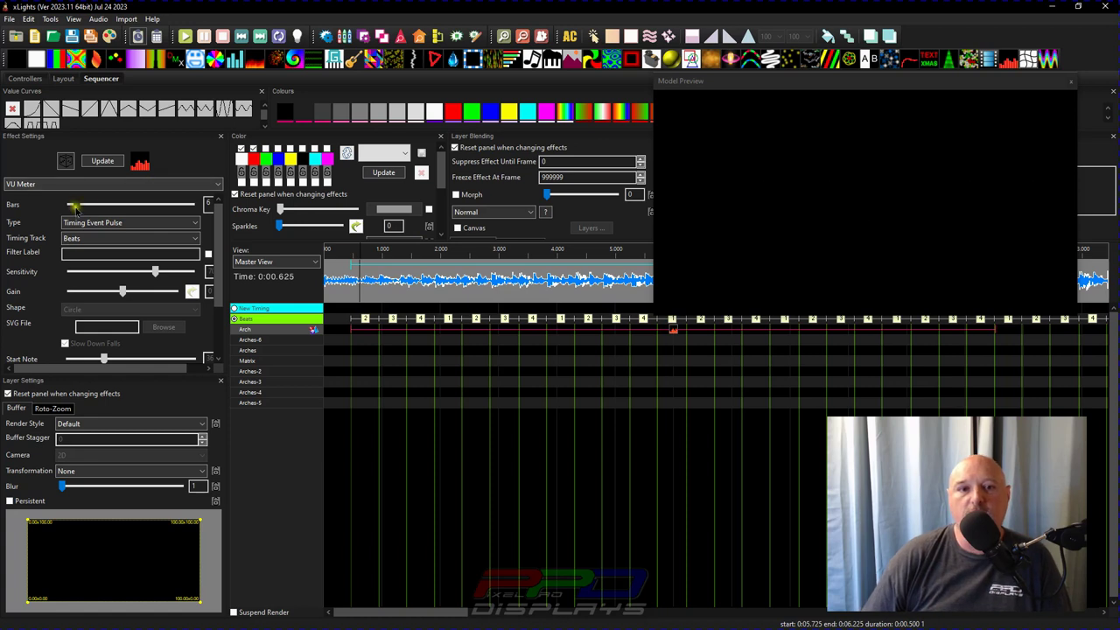
Raise the Arch VU Meter's Bars from 6 to 14 and focus the Filter Label field.
{"action": "left_click_drag", "start_coordinate": [77, 205], "coordinate": [86, 205]}
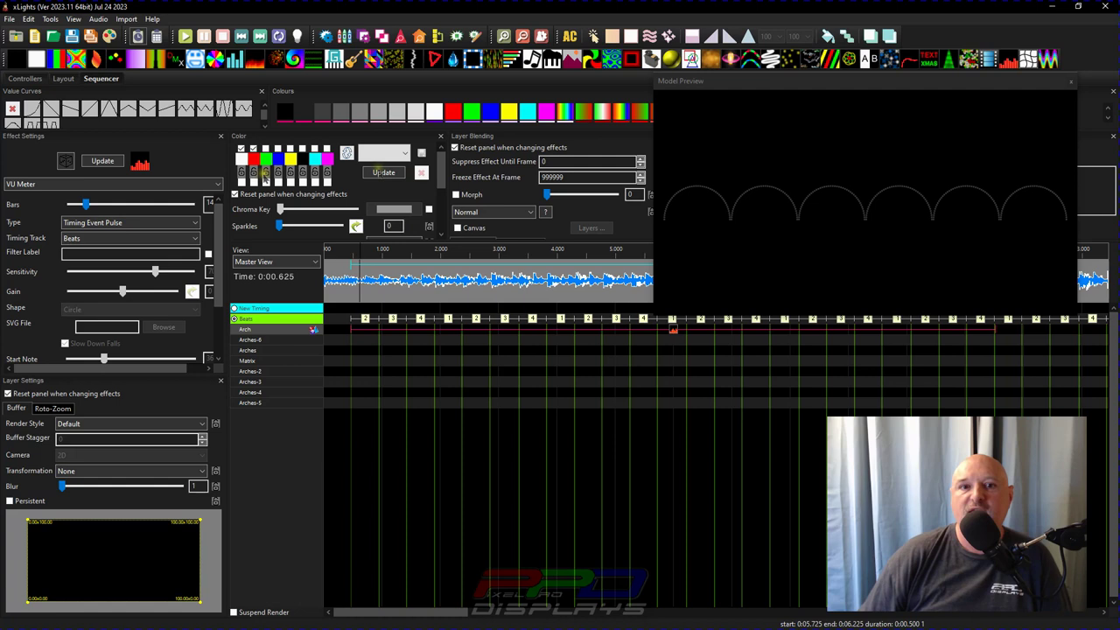
{"action": "left_click", "coordinate": [405, 342]}
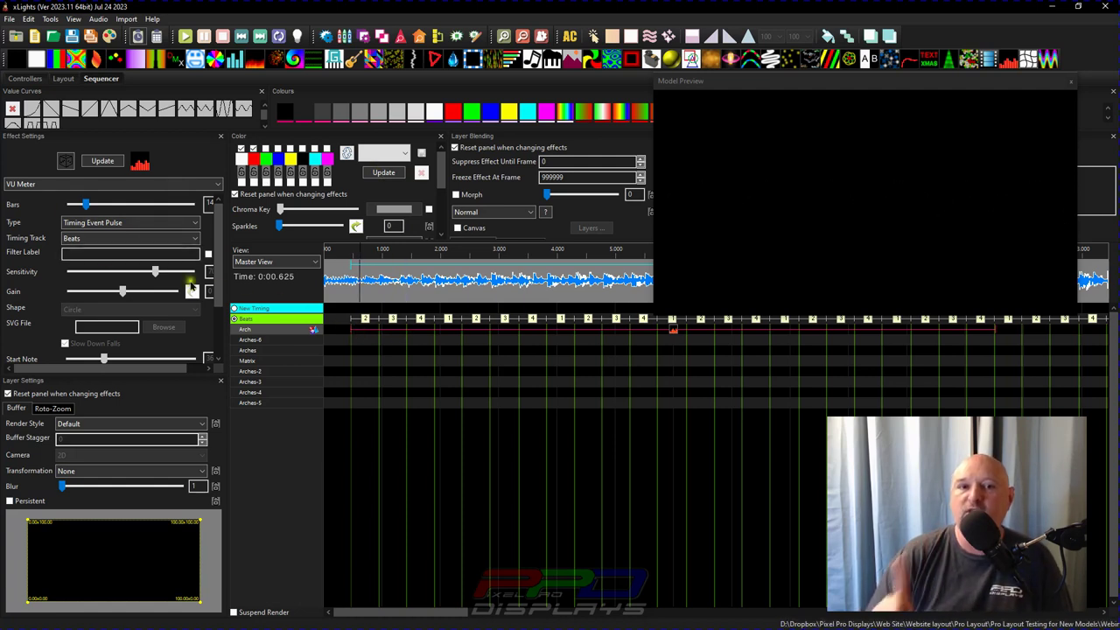
{"action": "left_click", "coordinate": [82, 253]}
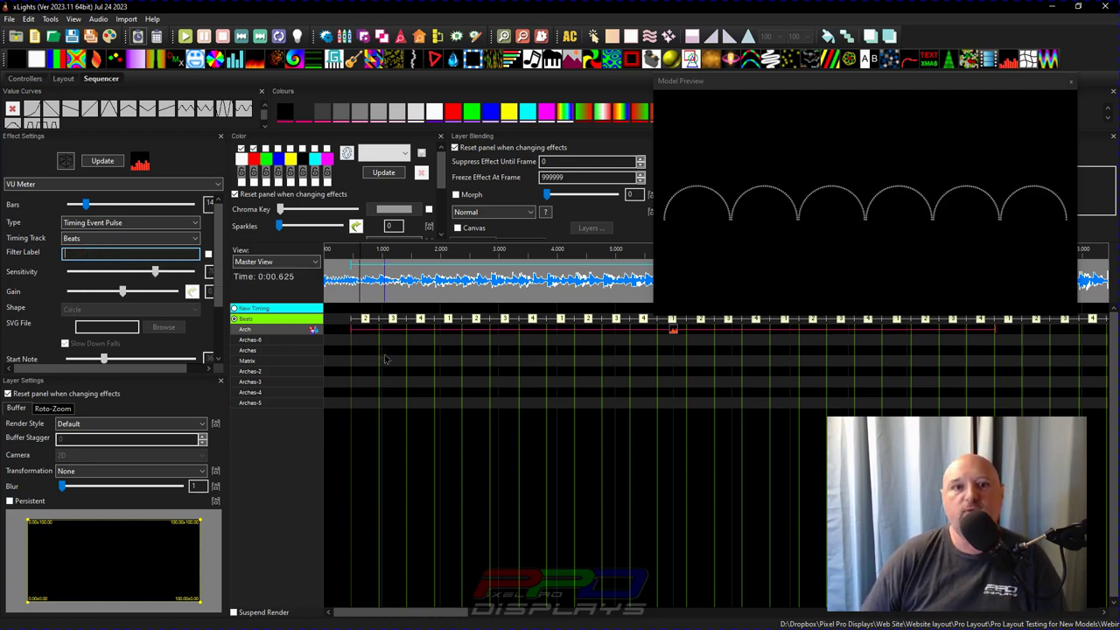
Set Filter Label to 2 and play from the start to check the filtered pulses.
{"action": "type", "text": "2"}
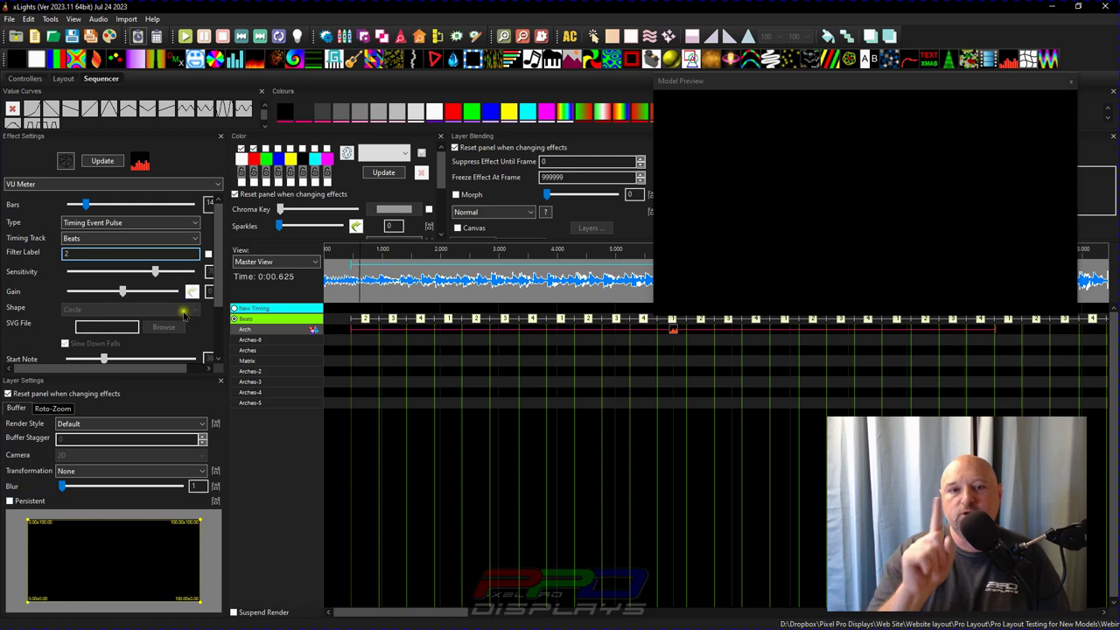
{"action": "left_click", "coordinate": [347, 271]}
{"action": "key", "text": "space"}
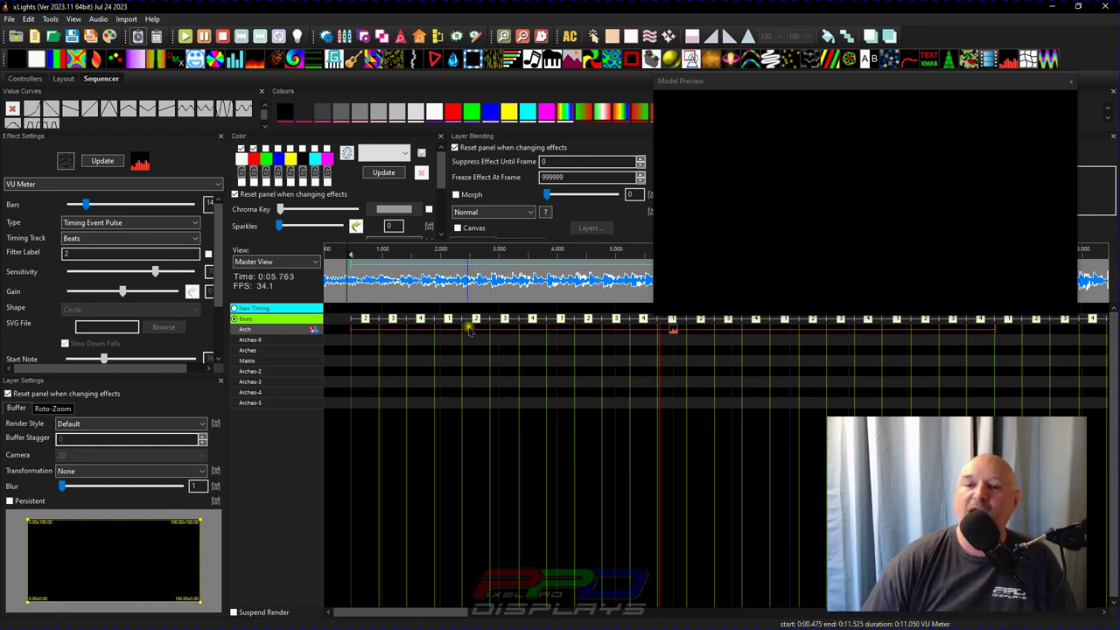
{"action": "key", "text": "space"}
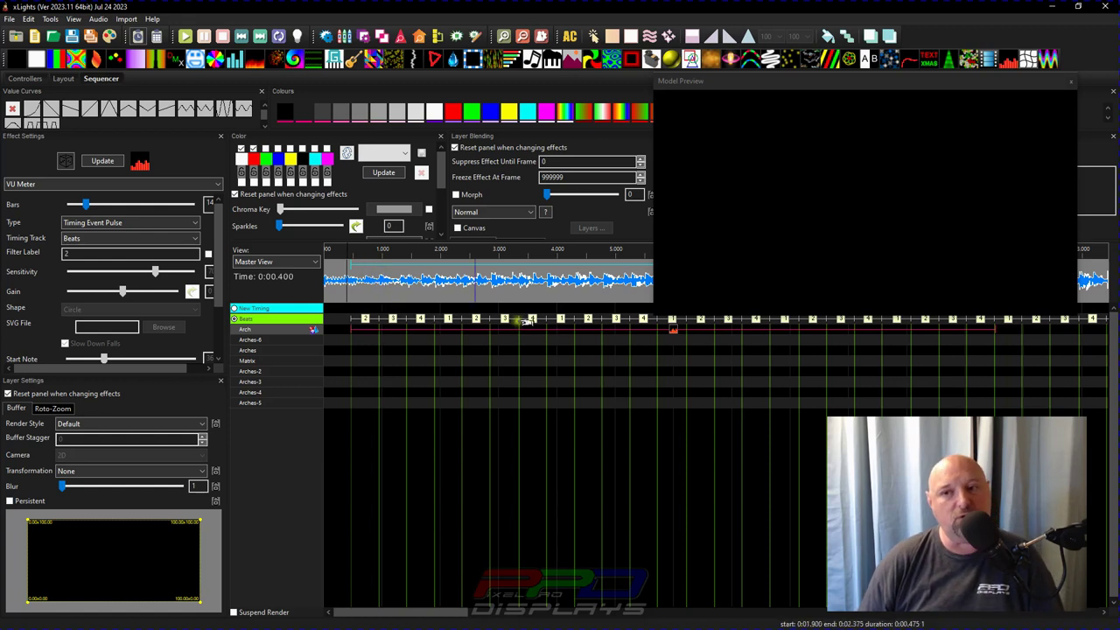
Insert a second layer below the Arch row's first layer.
{"action": "left_click", "coordinate": [366, 330]}
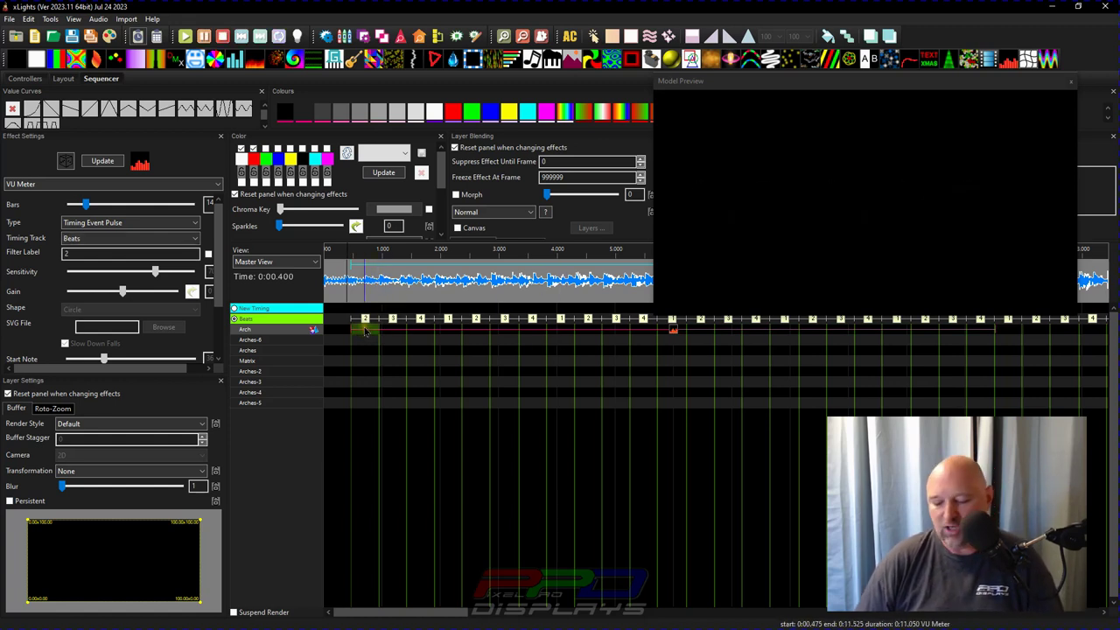
{"action": "right_click", "coordinate": [300, 337]}
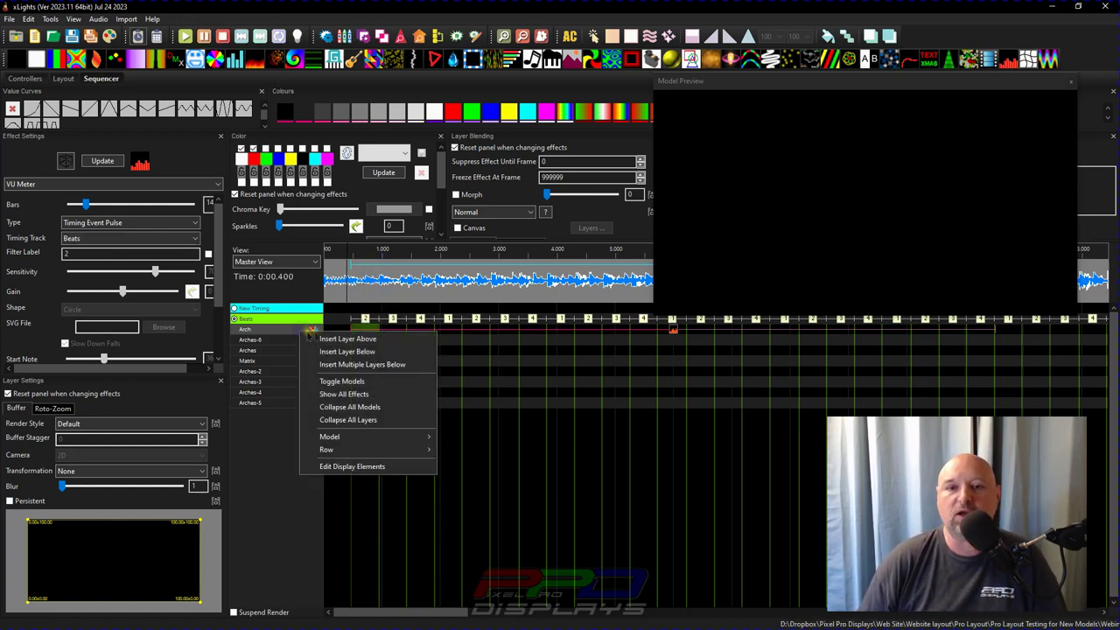
{"action": "left_click", "coordinate": [325, 351]}
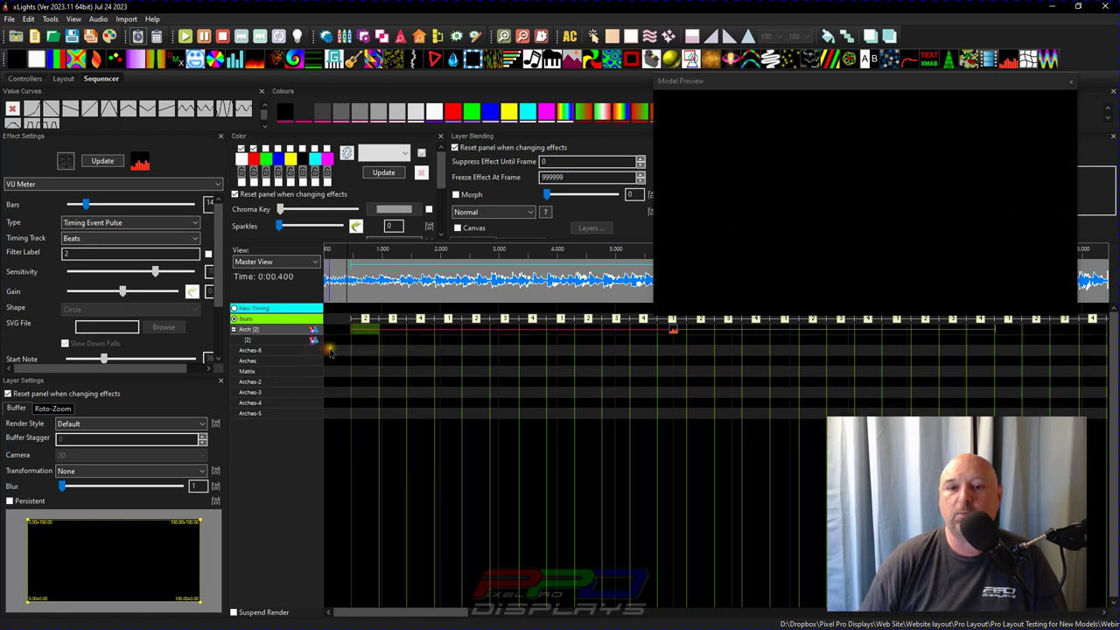
Copy the VU Meter effect onto Arch's second layer and enable another palette colour.
{"action": "right_click", "coordinate": [359, 338]}
{"action": "left_click", "coordinate": [373, 352]}
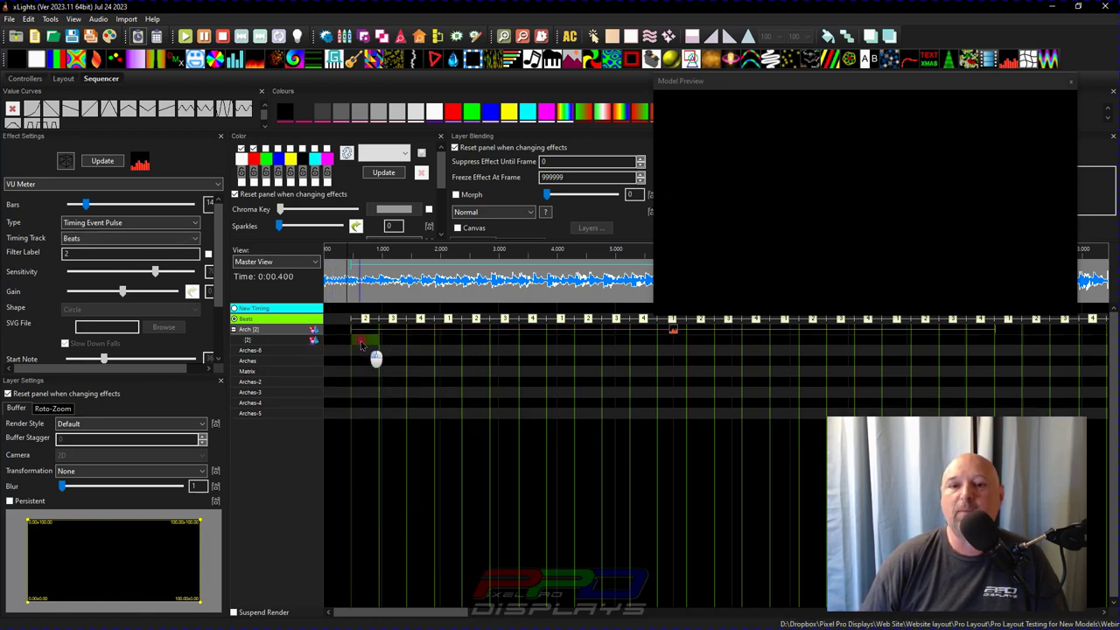
{"action": "right_click", "coordinate": [360, 343]}
{"action": "left_click", "coordinate": [370, 374]}
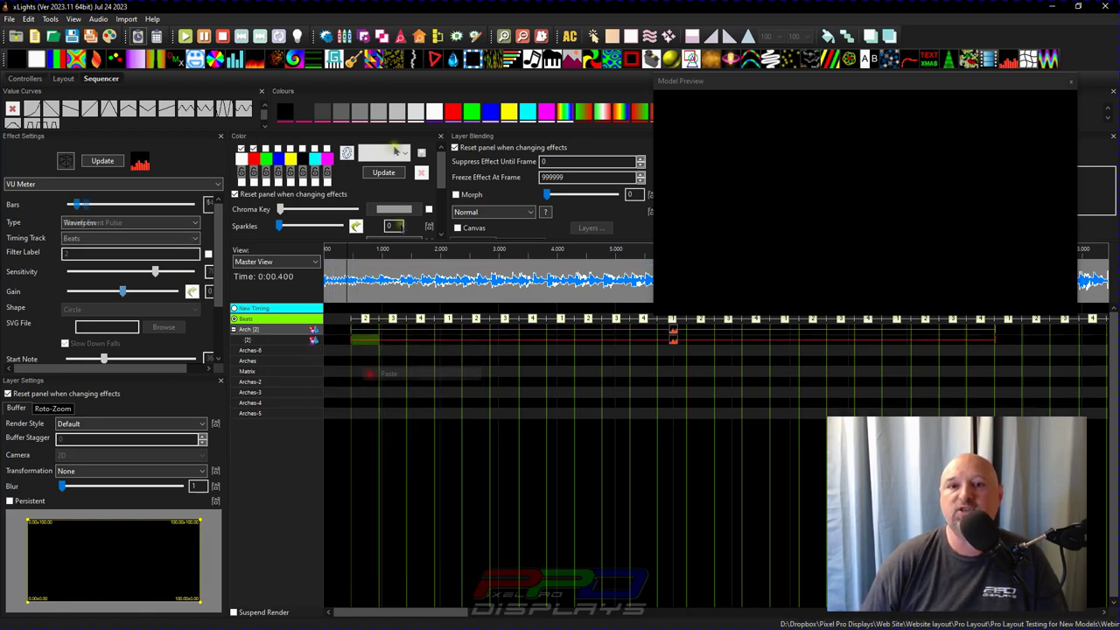
{"action": "left_click", "coordinate": [266, 149]}
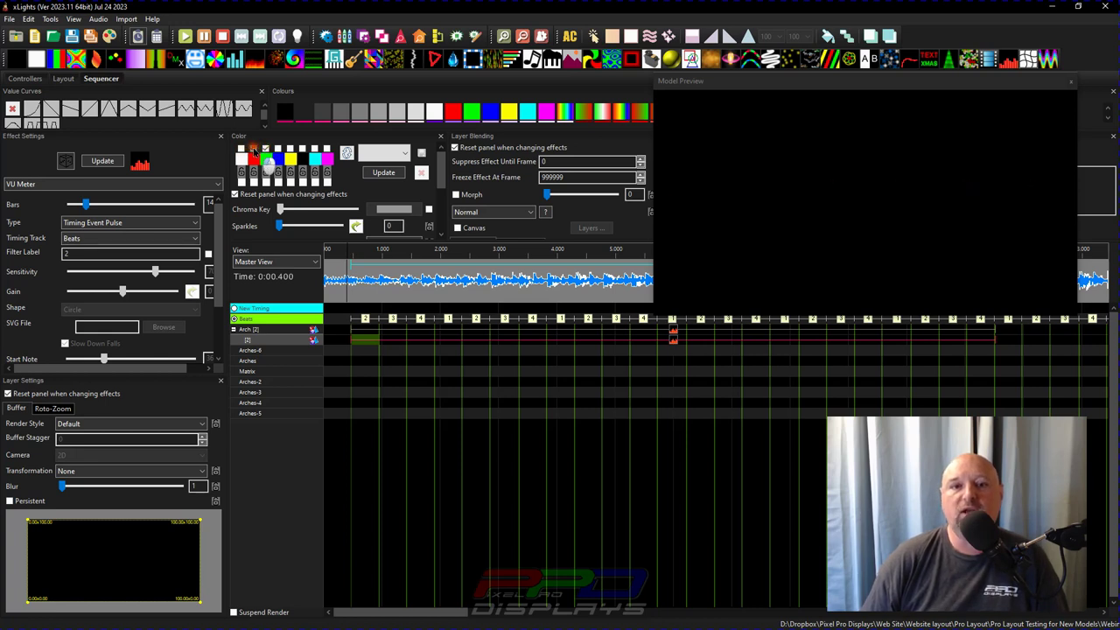
Change the copied effect's Filter Label to 4 and play the sequence to preview both layers.
{"action": "double_click", "coordinate": [66, 254]}
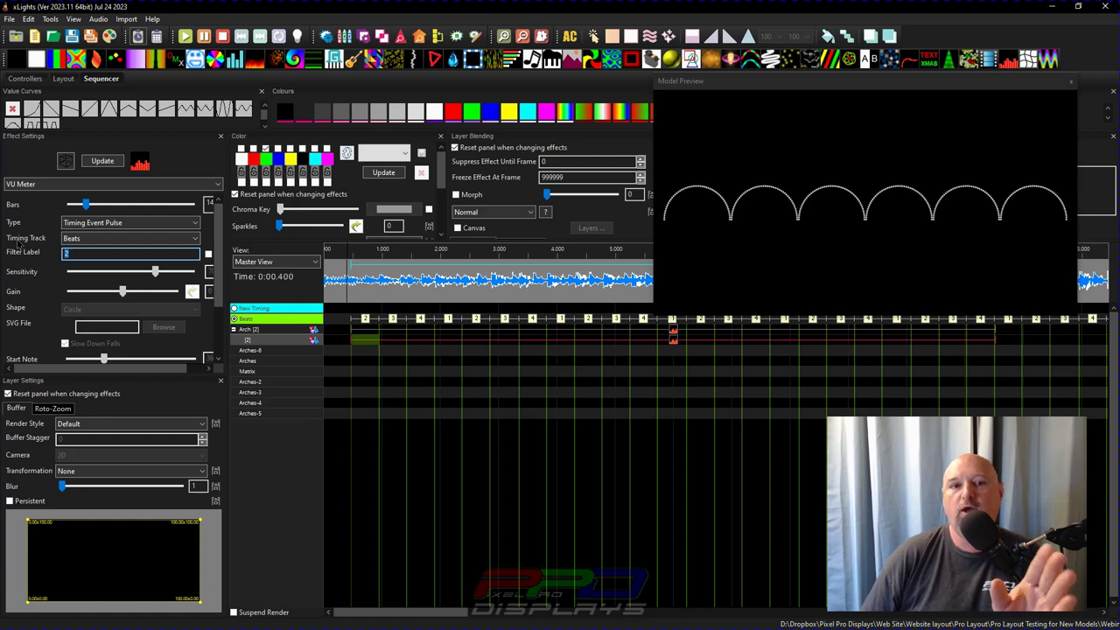
{"action": "type", "text": "4"}
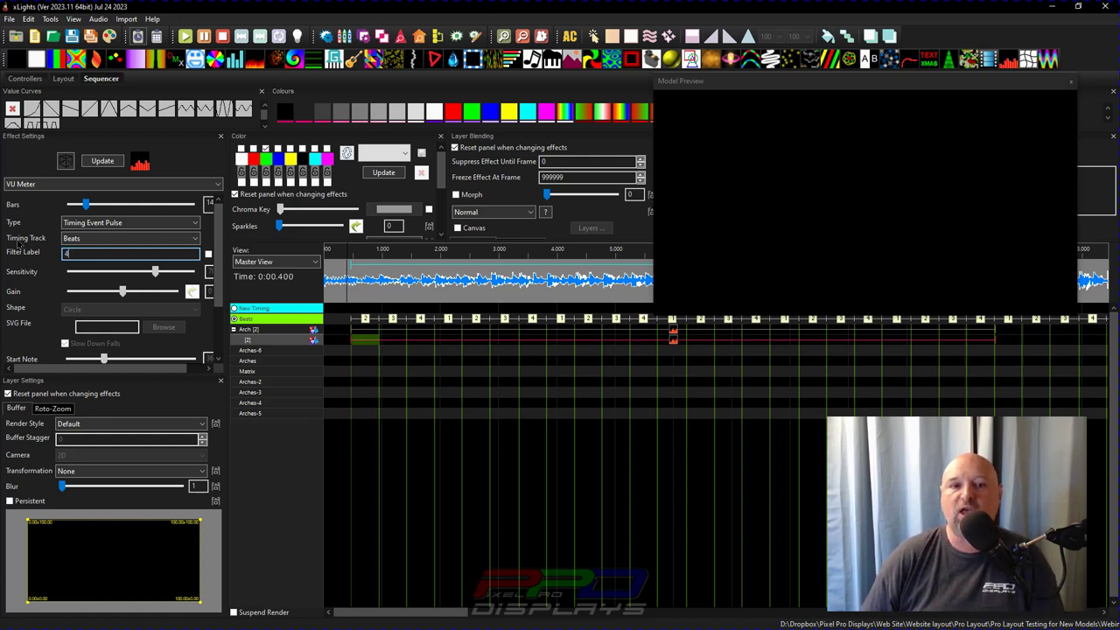
{"action": "left_click", "coordinate": [342, 279]}
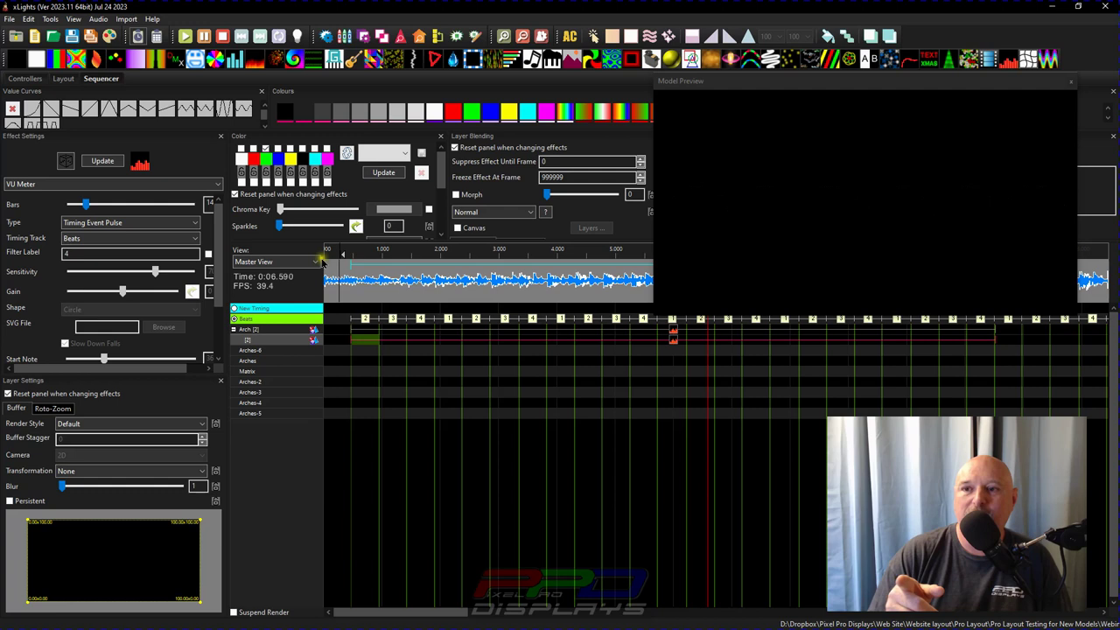
{"action": "key", "text": "space"}
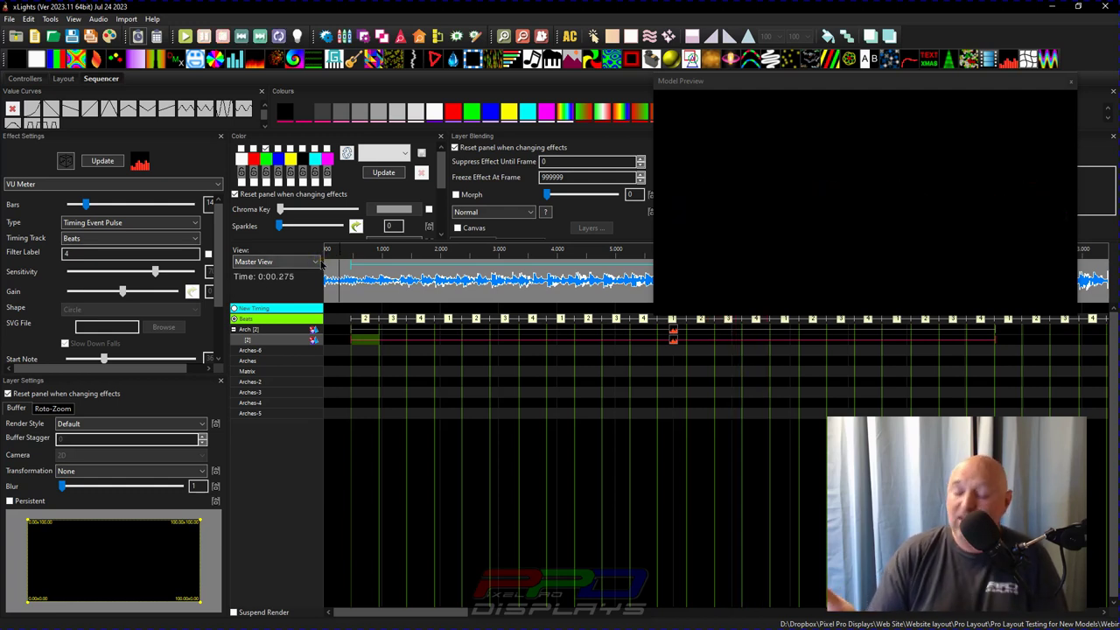